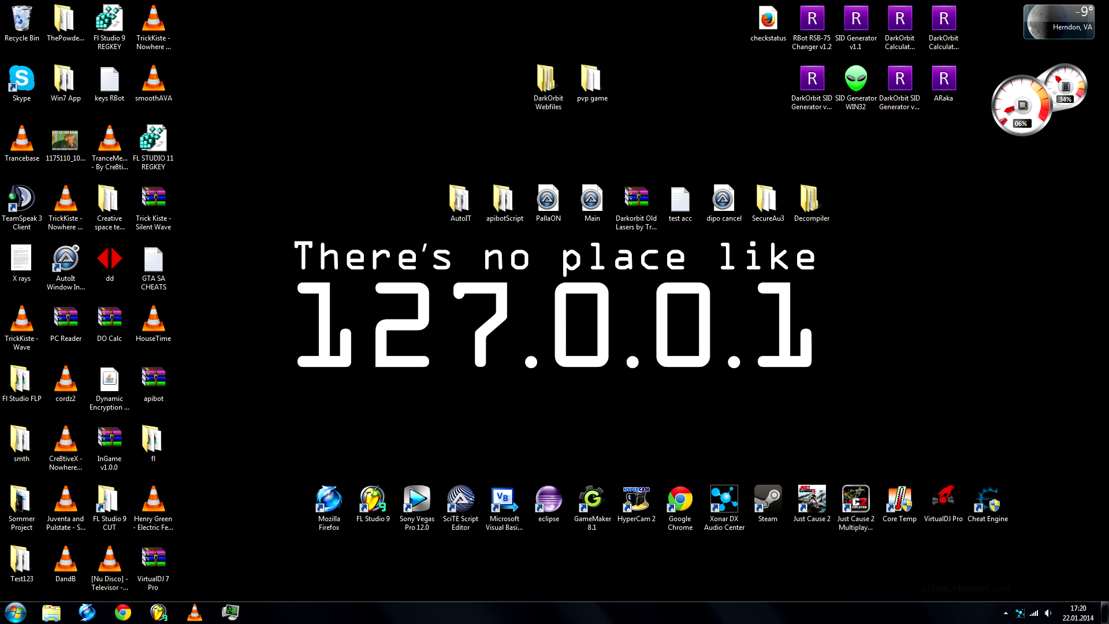
# Open the contents of the DVD RW Drive (D:) Nexus 2 in Windows Explorer
pyautogui.click(15, 612)
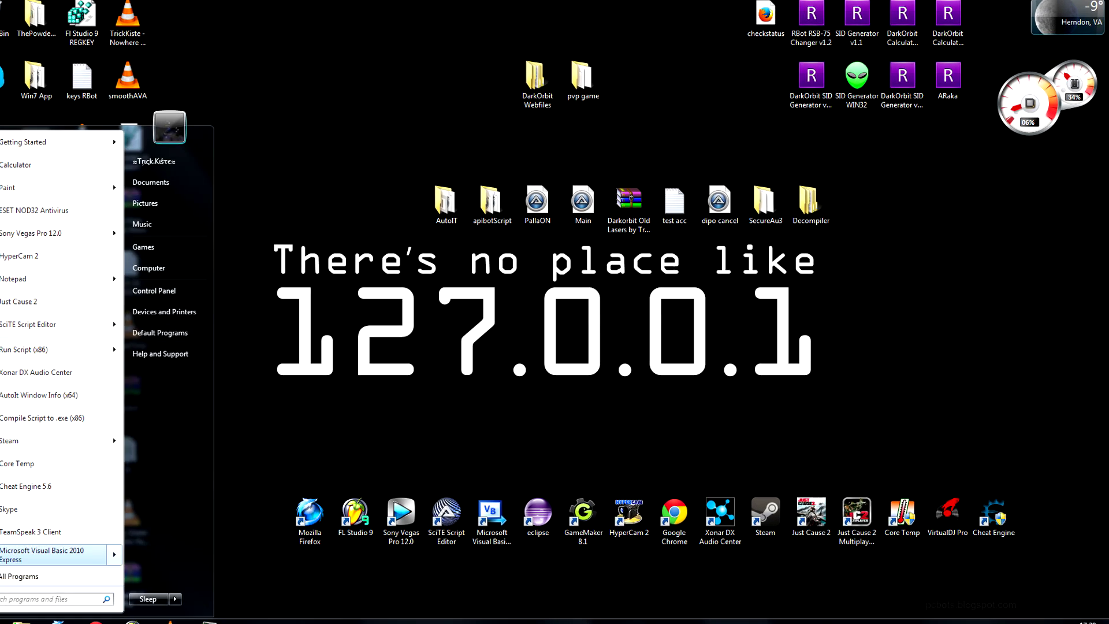
pyautogui.click(176, 262)
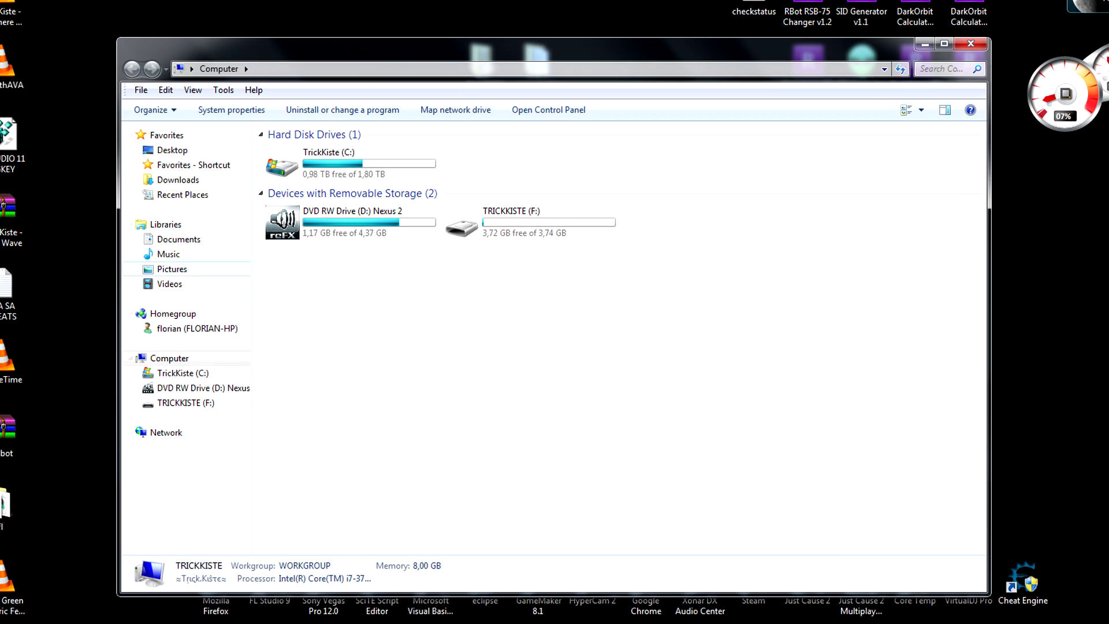
pyautogui.click(358, 222)
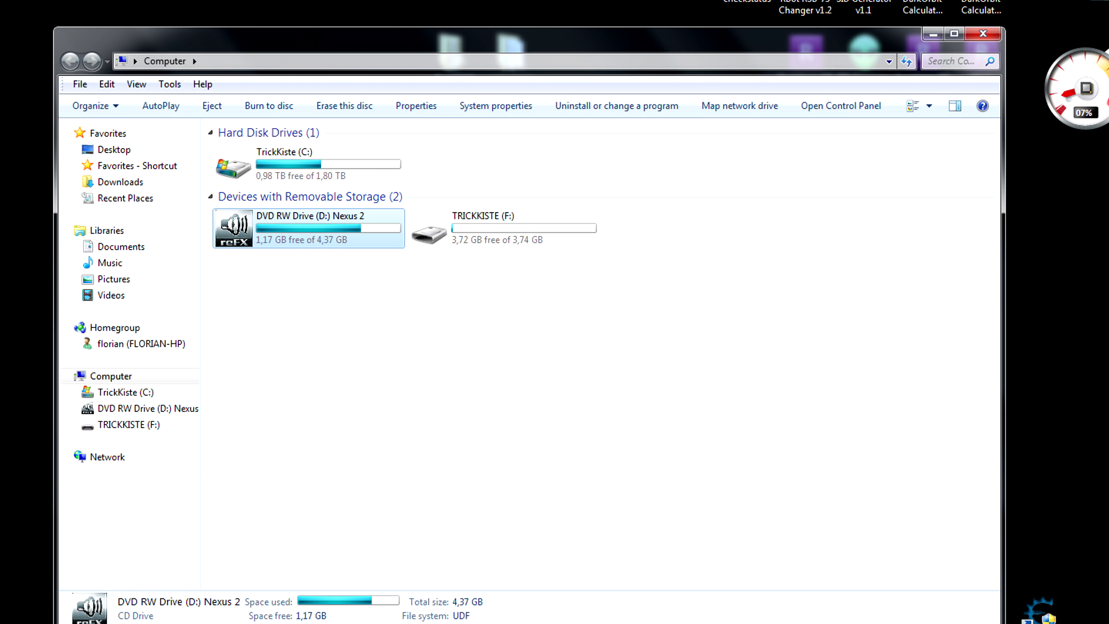
pyautogui.rightClick(252, 229)
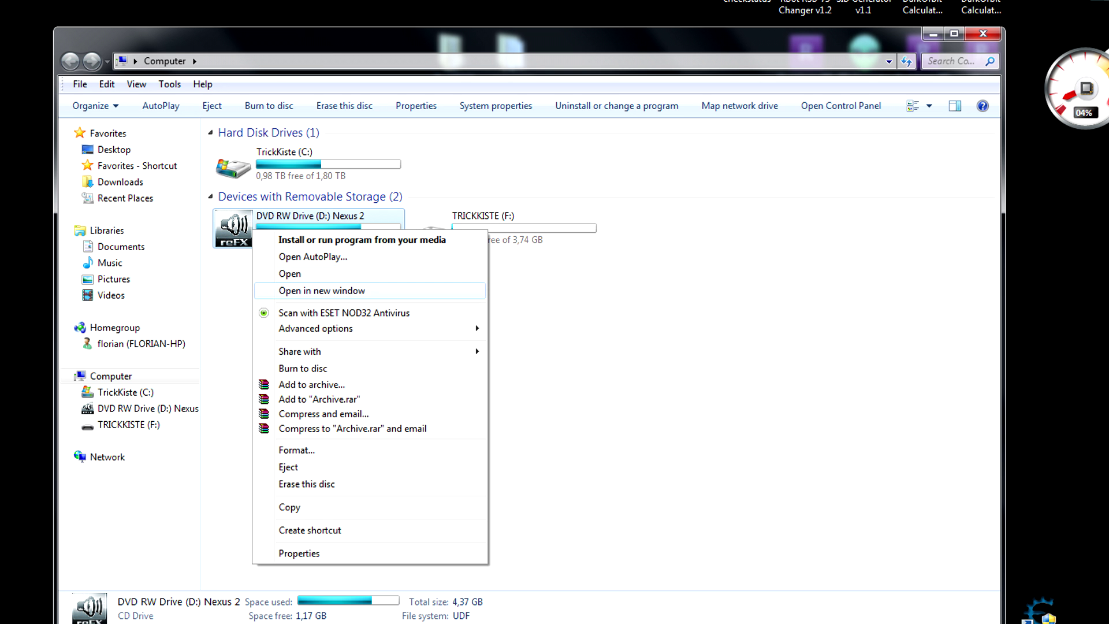
pyautogui.press('Escape')
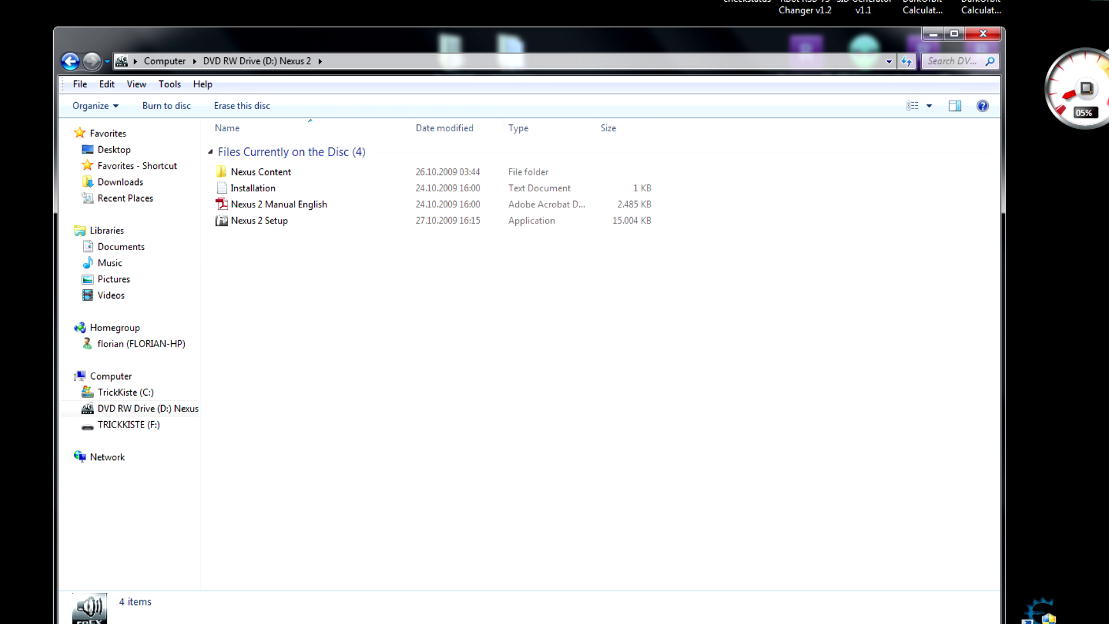
# Start Nexus 2 Setup and accept C:\Program Files (x86)\VstPlugins as the VST plugin destination
pyautogui.doubleClick(260, 221)
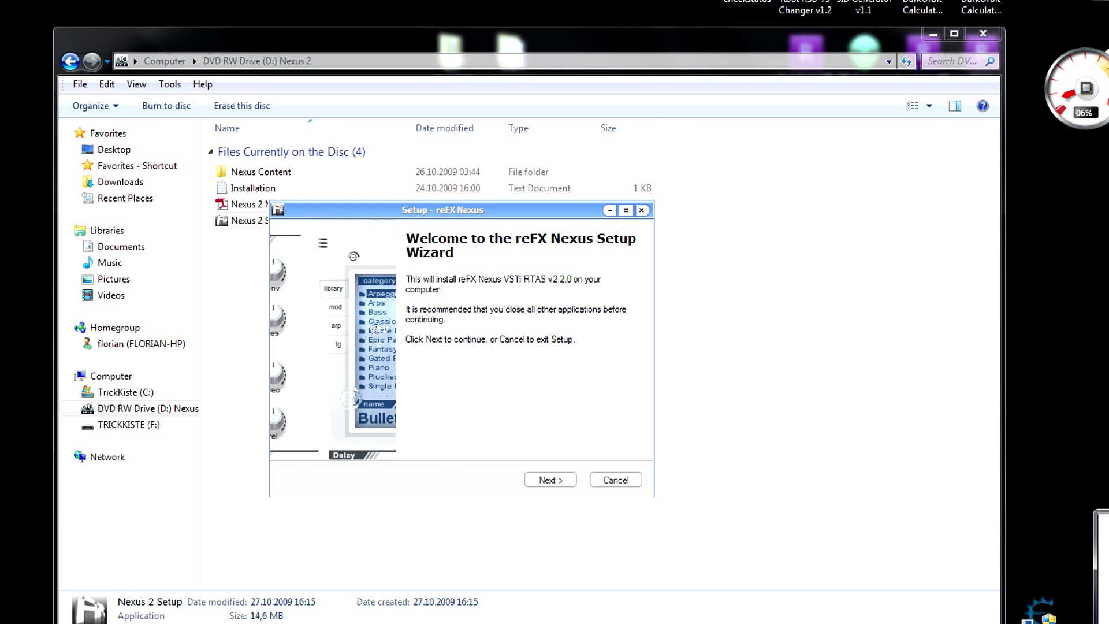
pyautogui.press('Return')
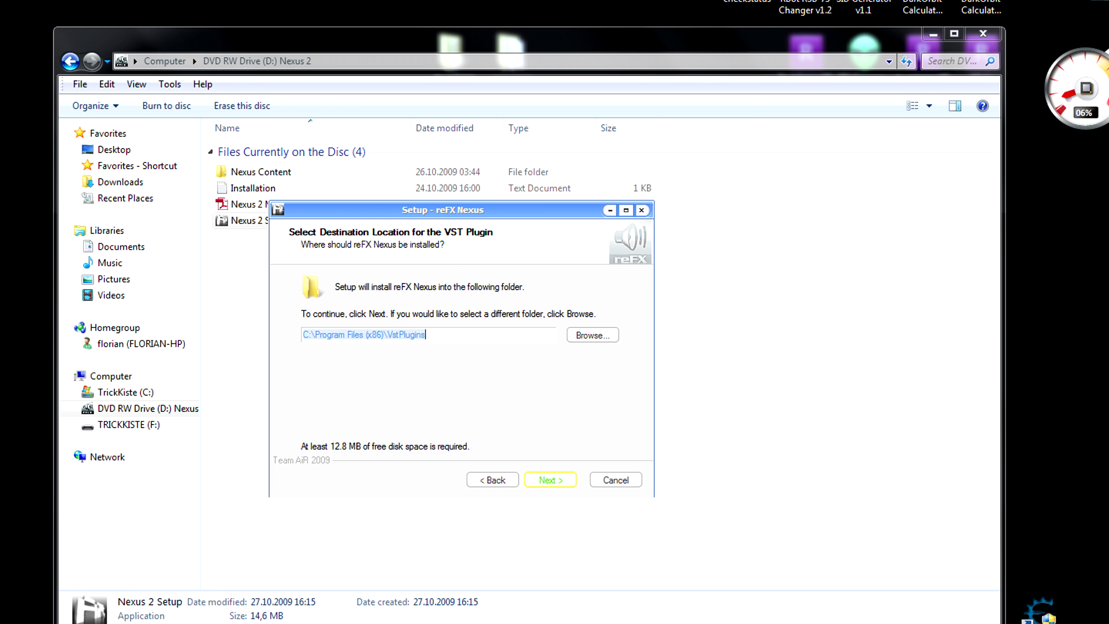
pyautogui.click(427, 335)
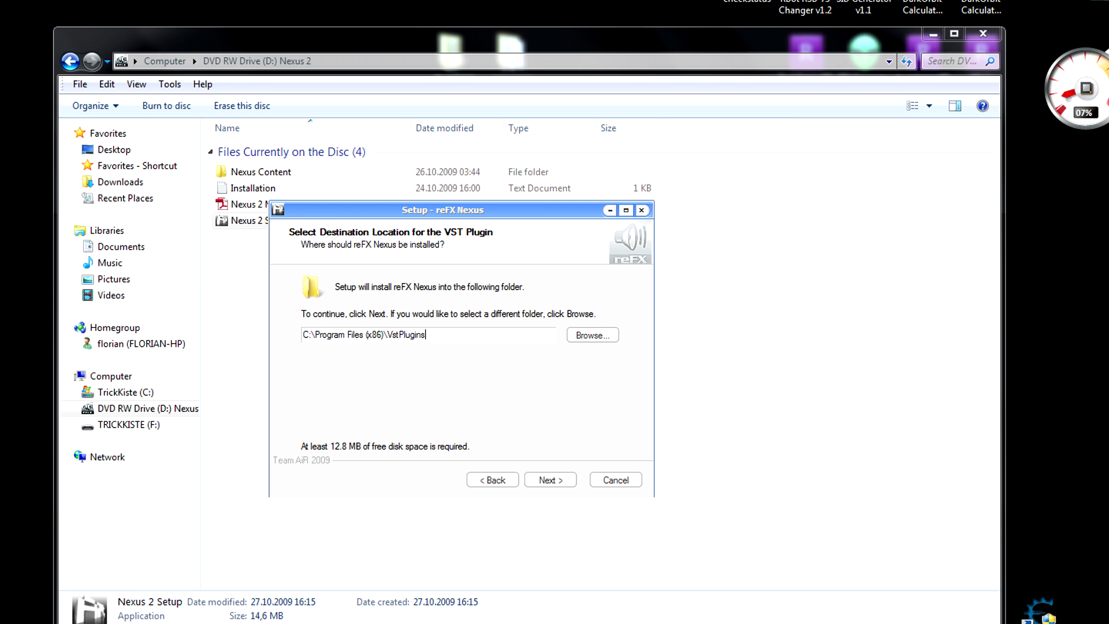
pyautogui.hotkey('shift', 'Right')
pyautogui.hotkey('shift', 'Right')
pyautogui.hotkey('shift', 'Right')
pyautogui.hotkey('shift', 'Right')
pyautogui.hotkey('shift', 'Right')
pyautogui.hotkey('shift', 'Right')
pyautogui.hotkey('shift', 'Right')
pyautogui.hotkey('shift', 'Right')
pyautogui.hotkey('shift', 'Right')
pyautogui.hotkey('shift', 'Right')
pyautogui.press('Return')
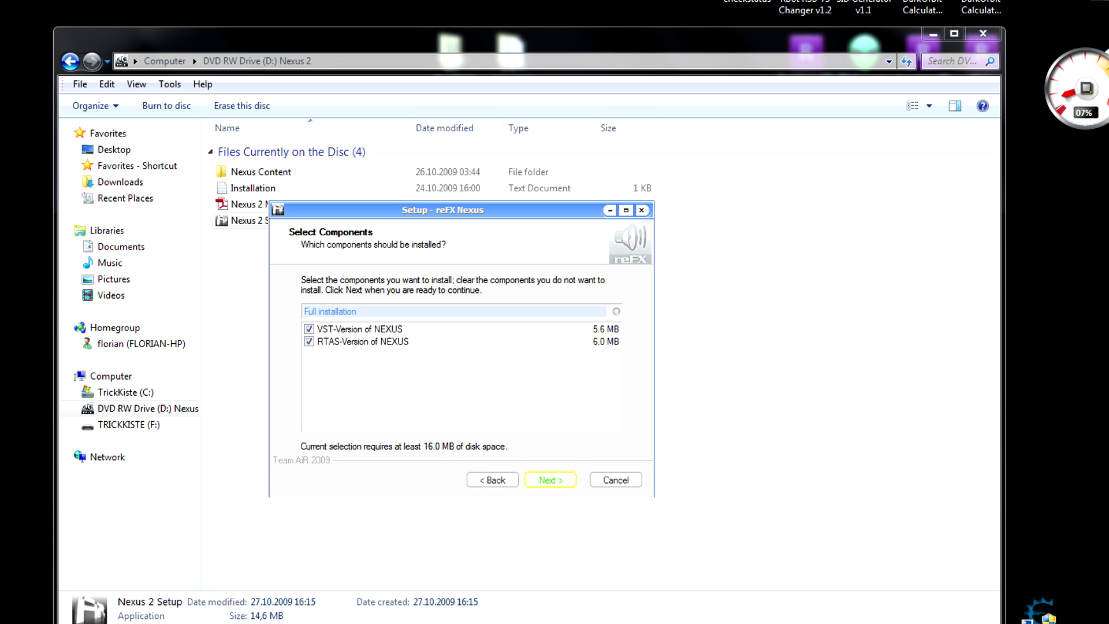
# Accept the full VST and RTAS installation and the reFX Start Menu folder, and exit setup before installing
pyautogui.press('Return')
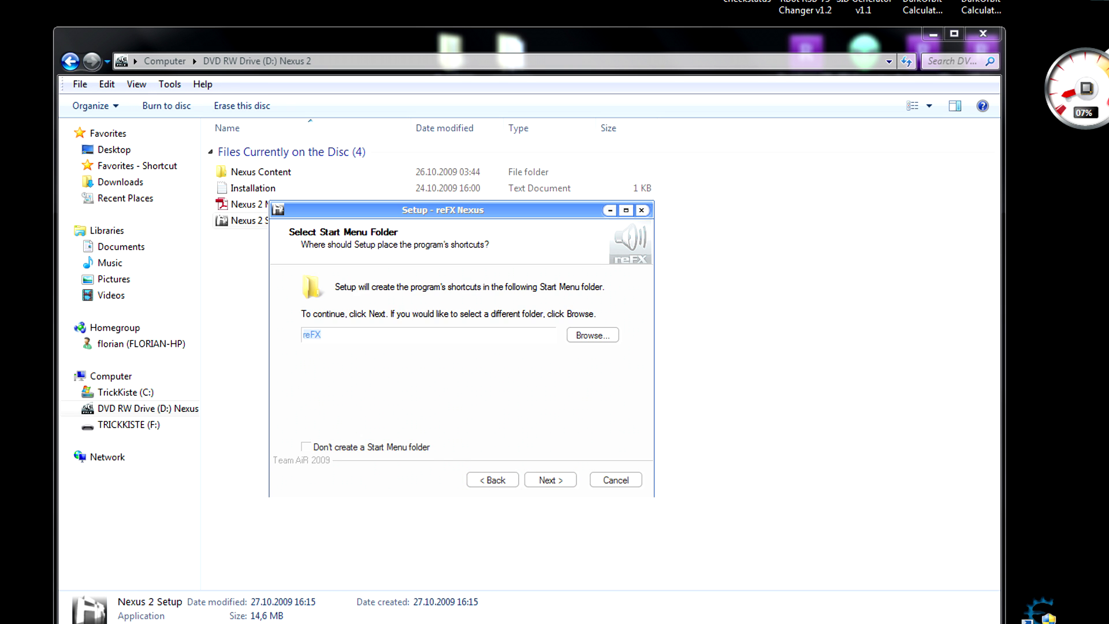
pyautogui.press('Return')
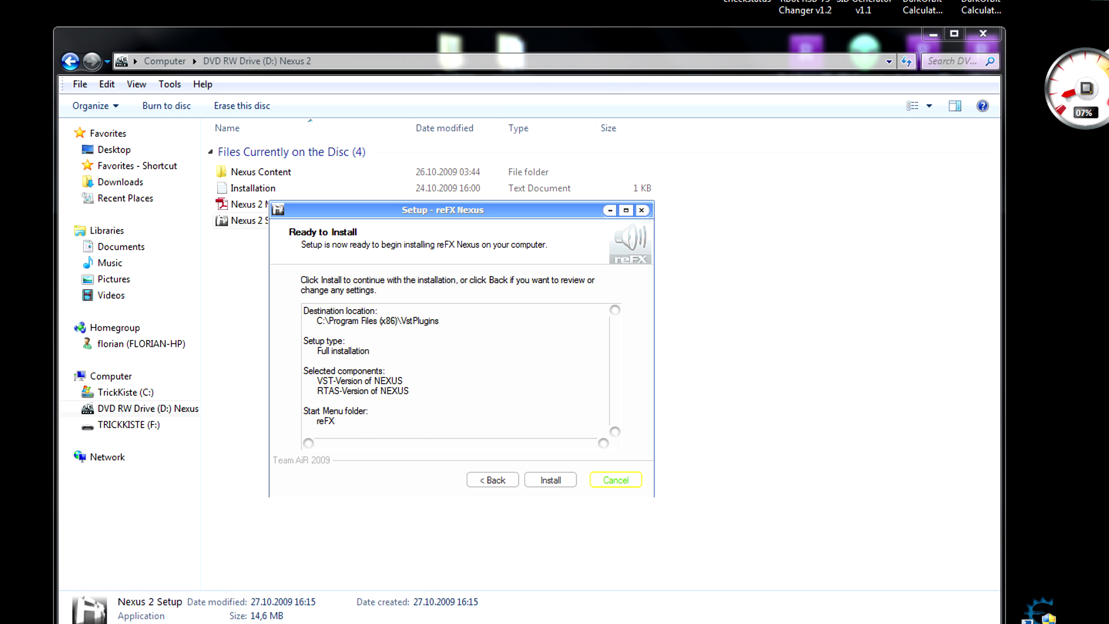
pyautogui.click(616, 480)
pyautogui.click(536, 427)
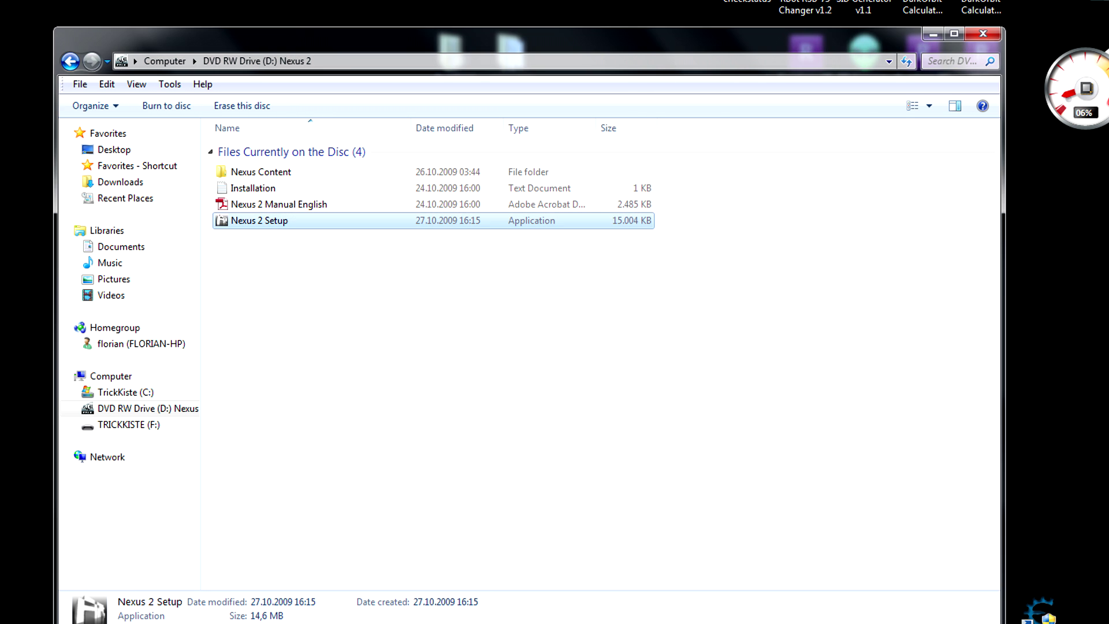
pyautogui.click(536, 404)
# Open C:\Program Files (x86)\VstPlugins in a second Explorer window
pyautogui.press('super')
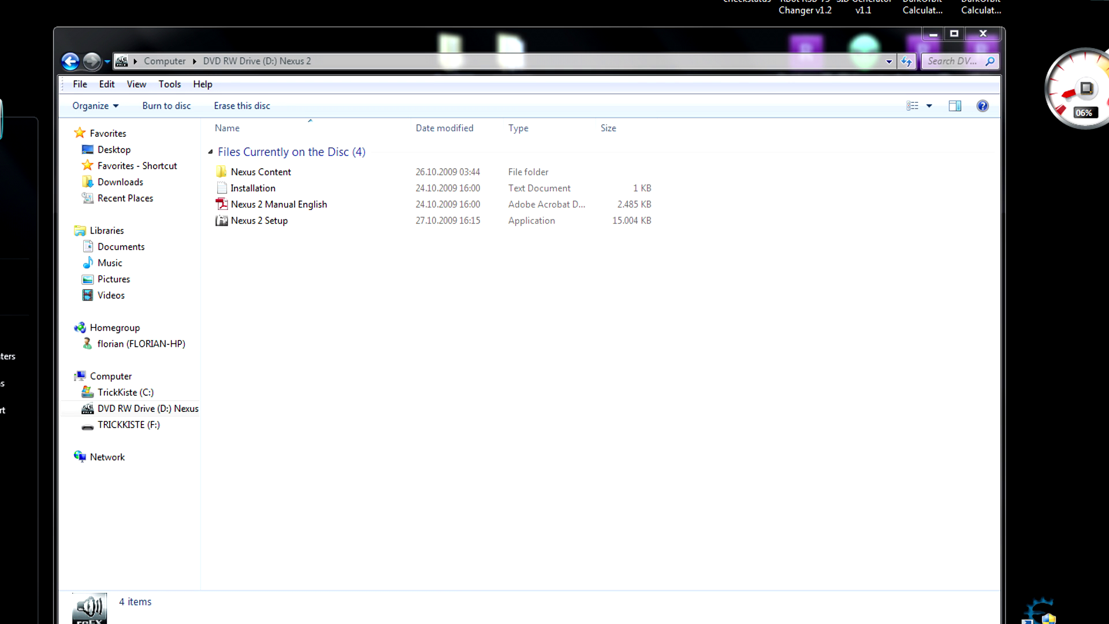
pyautogui.click(19, 301)
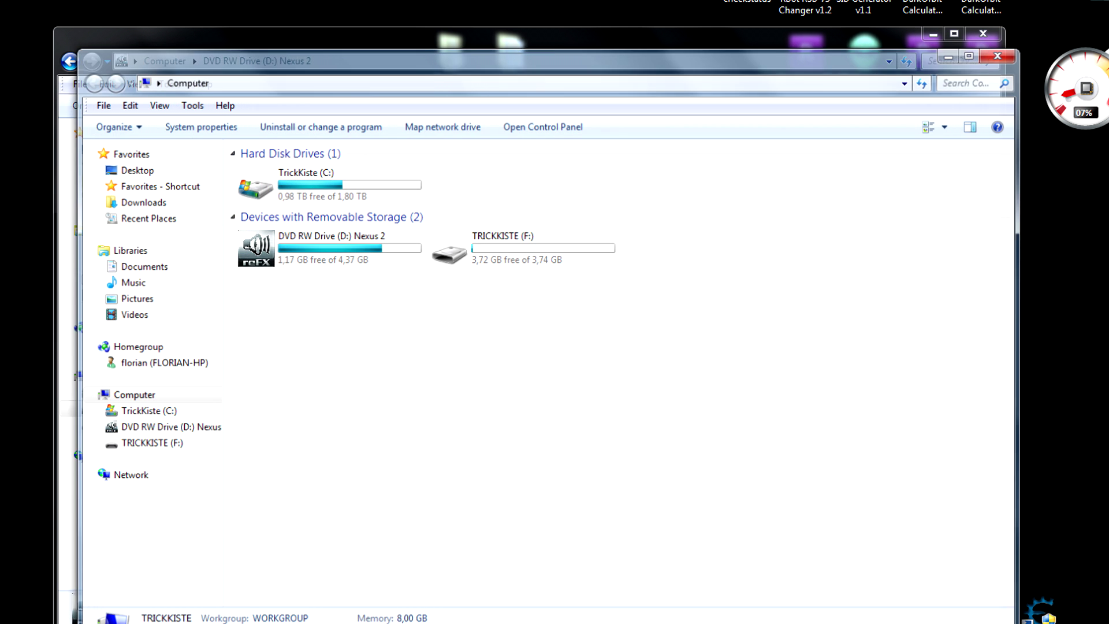
pyautogui.doubleClick(323, 185)
pyautogui.doubleClick(297, 217)
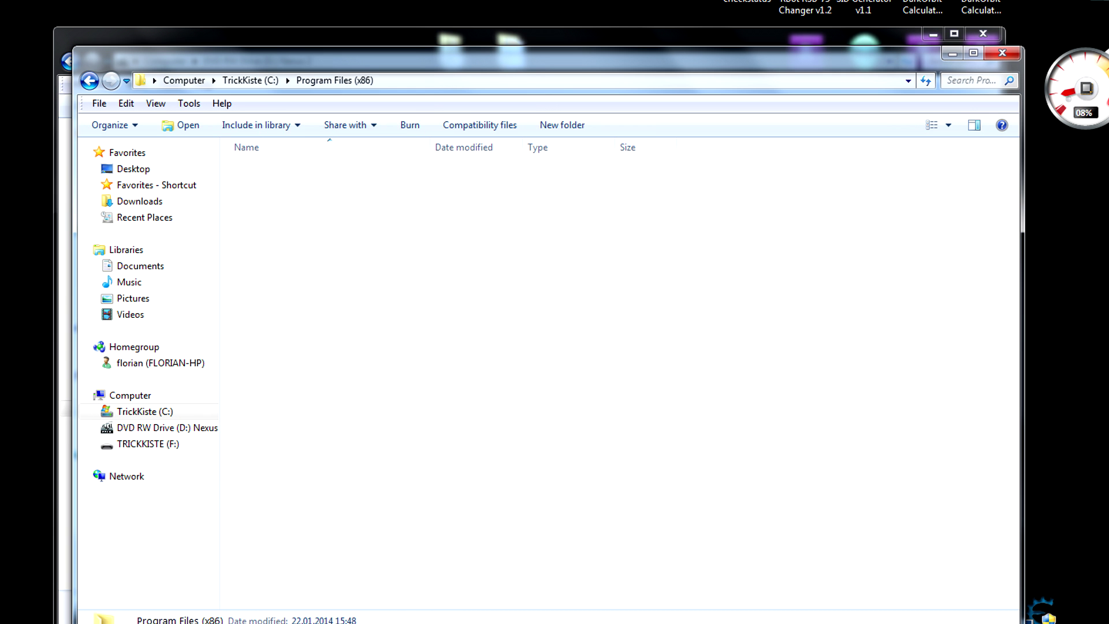
pyautogui.scroll(-11, 404, 341)
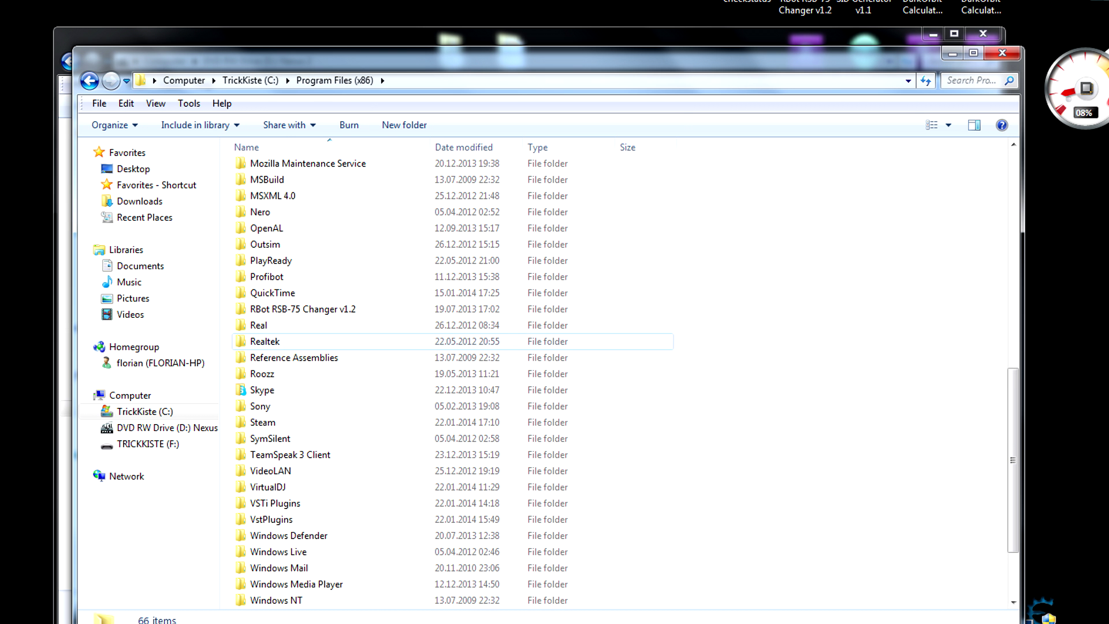
pyautogui.doubleClick(272, 519)
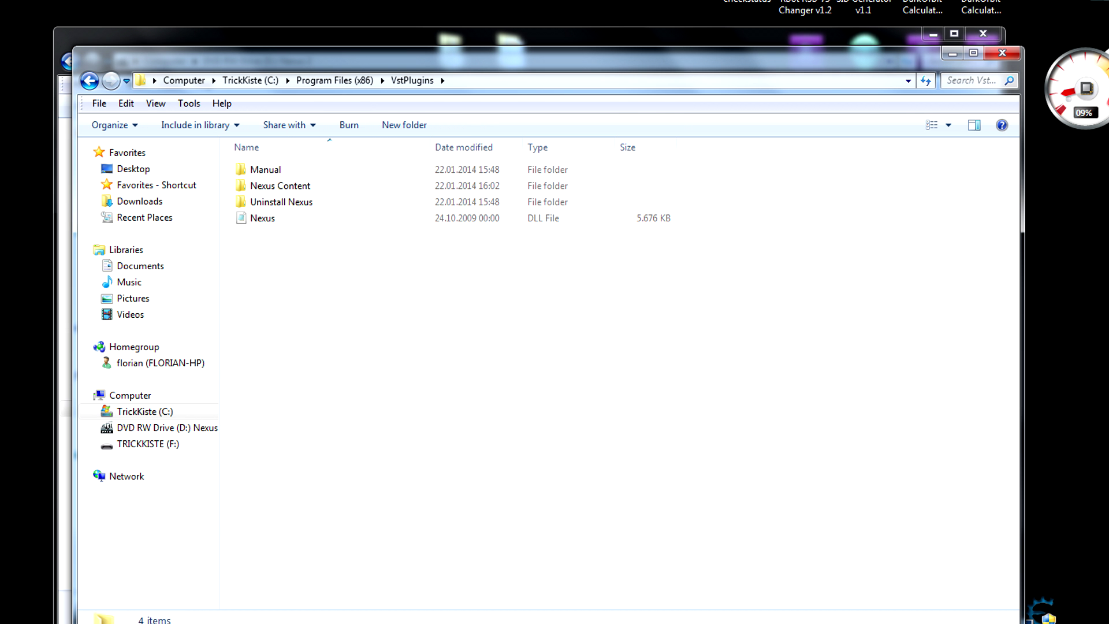
# Compare the disc's Nexus Content folder with the contents of the Nexus Content folder in VstPlugins
pyautogui.moveTo(269, 60); pyautogui.dragTo(545, 86)
pyautogui.click(261, 173)
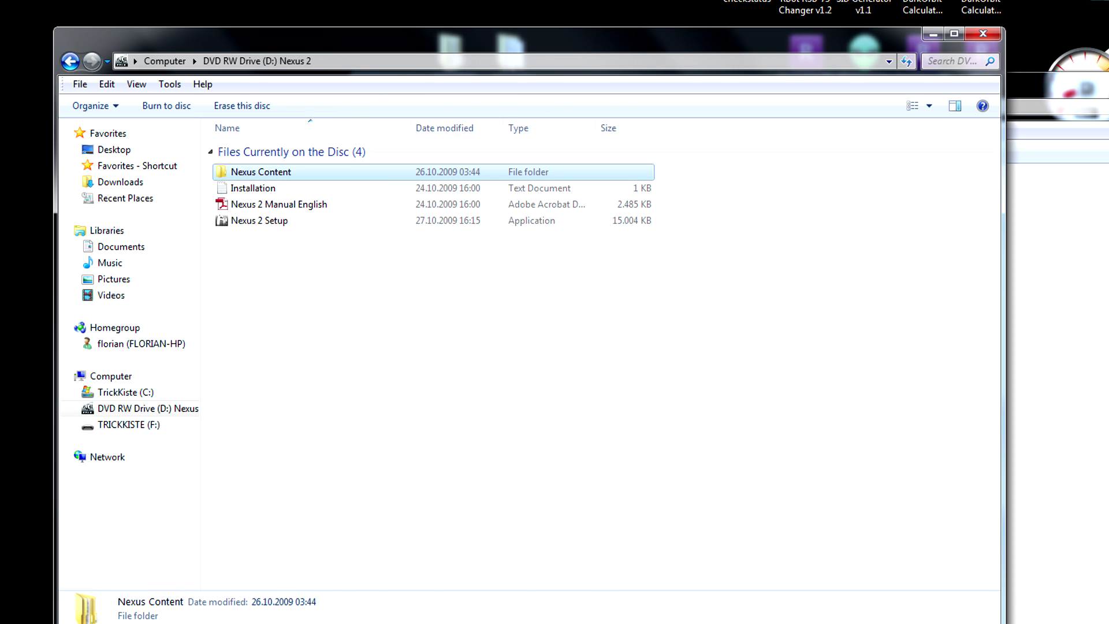
pyautogui.click(1052, 237)
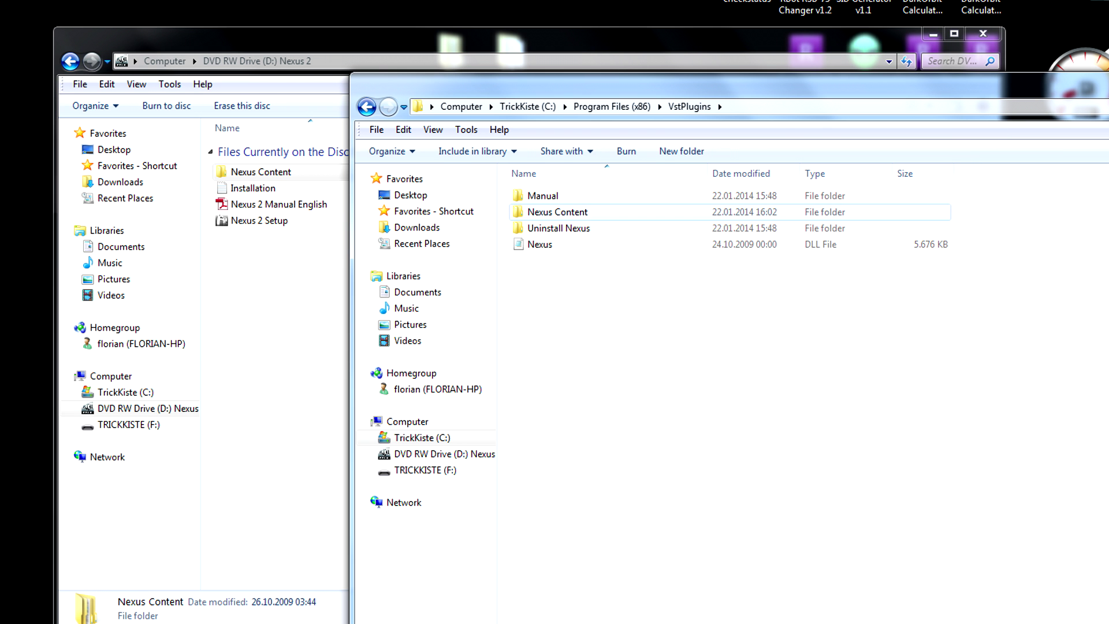
pyautogui.doubleClick(557, 211)
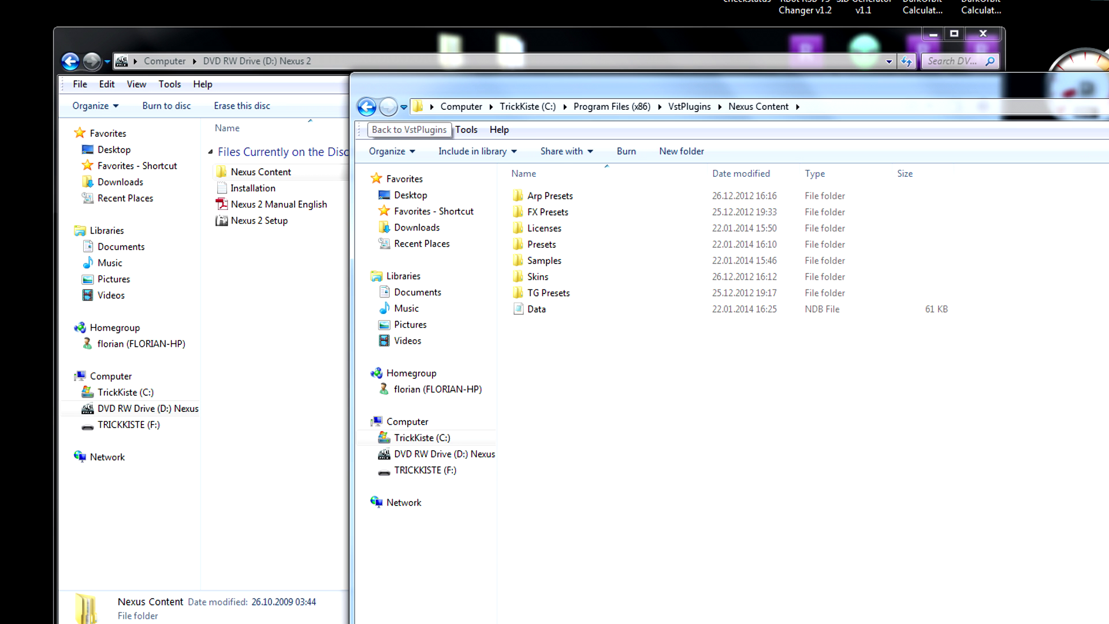
pyautogui.click(367, 106)
pyautogui.moveTo(456, 85); pyautogui.dragTo(153, 51)
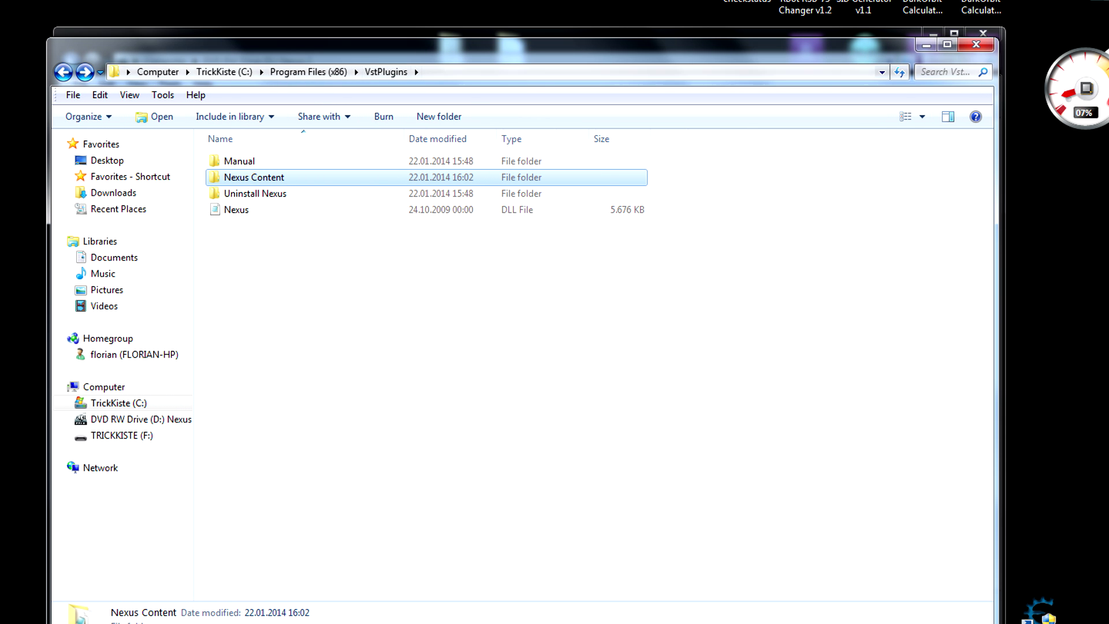
# Close both Explorer windows and launch FL Studio 9 from the desktop
pyautogui.click(976, 44)
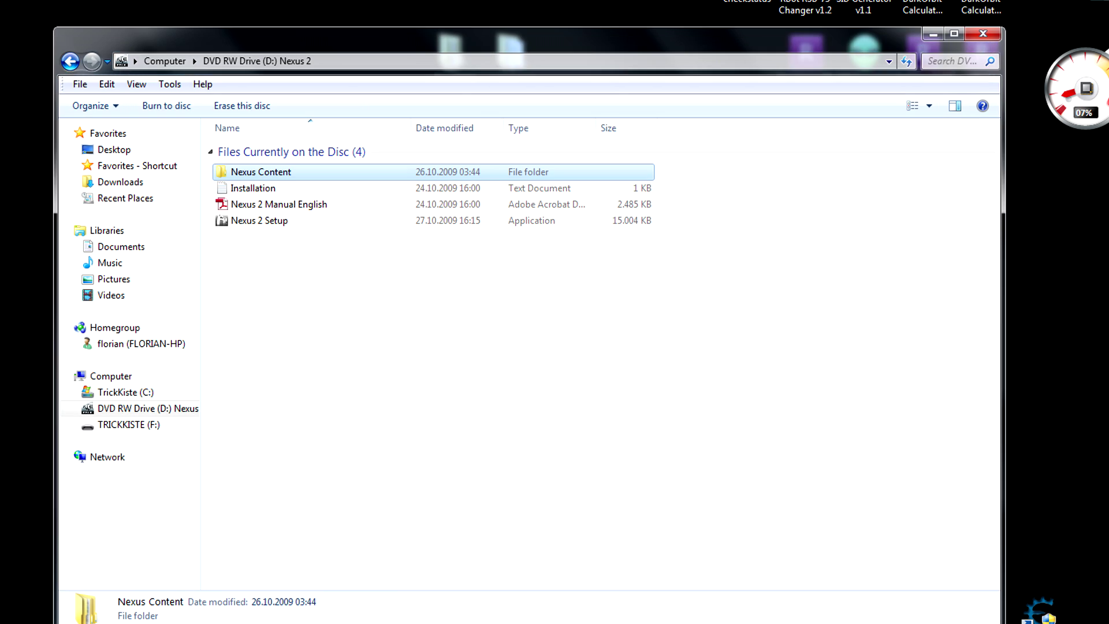
pyautogui.click(983, 33)
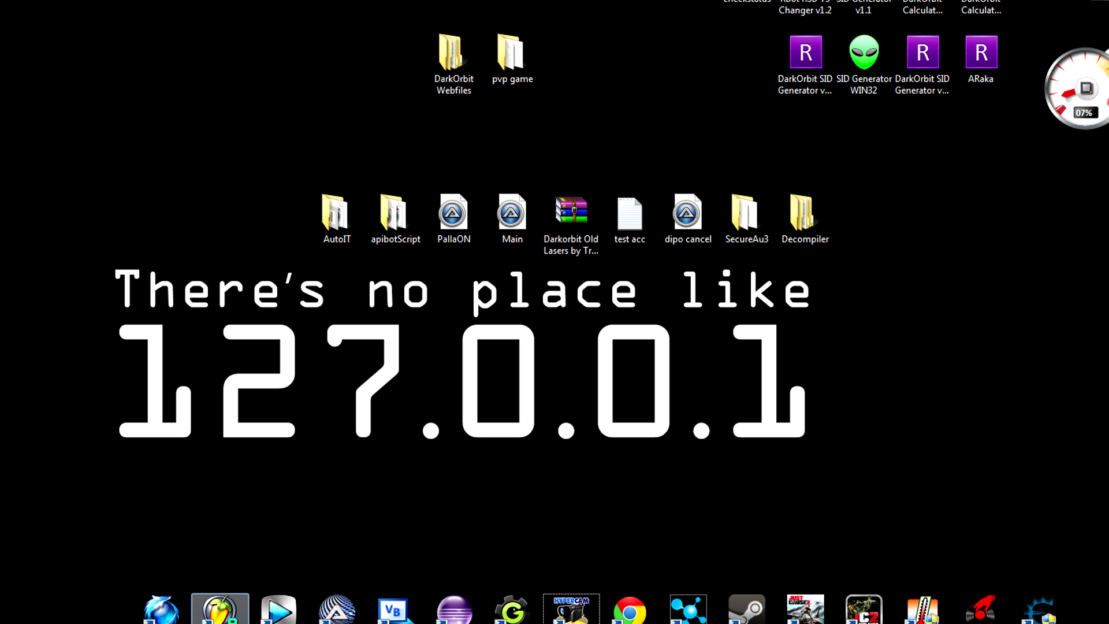
pyautogui.doubleClick(220, 610)
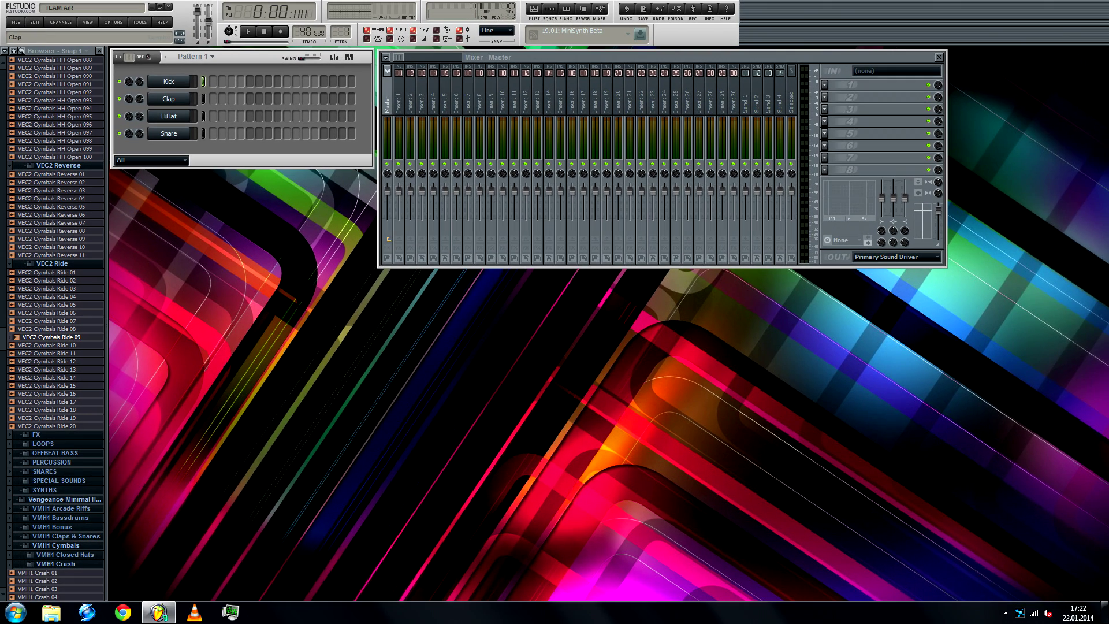
# Open the full generator plugin list for adding a channel and refresh it with a fast scan
pyautogui.click(60, 22)
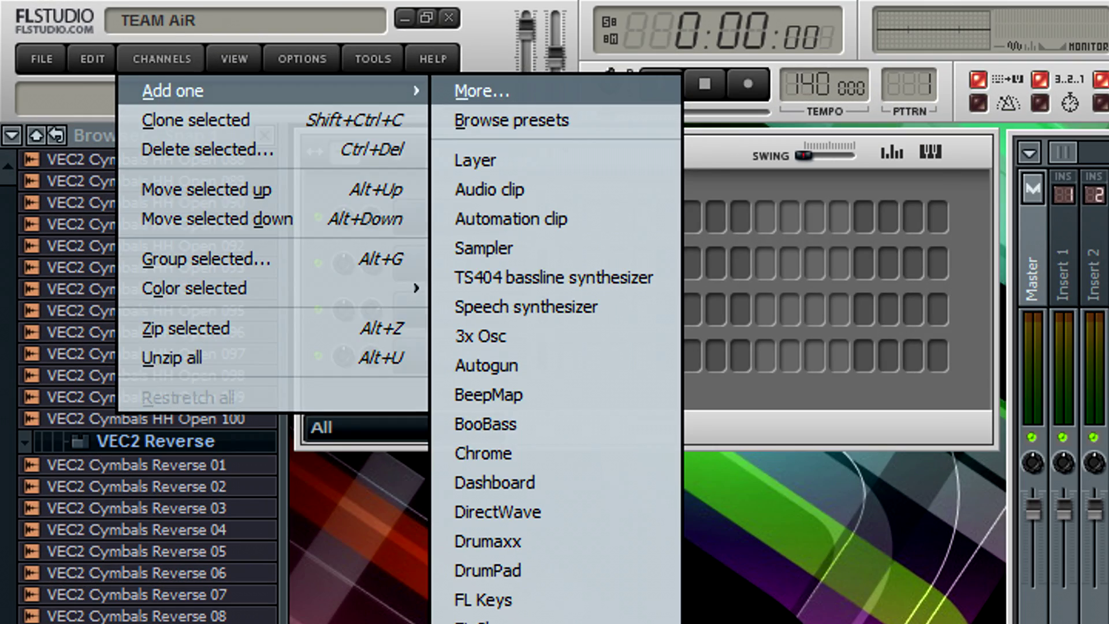
pyautogui.click(281, 53)
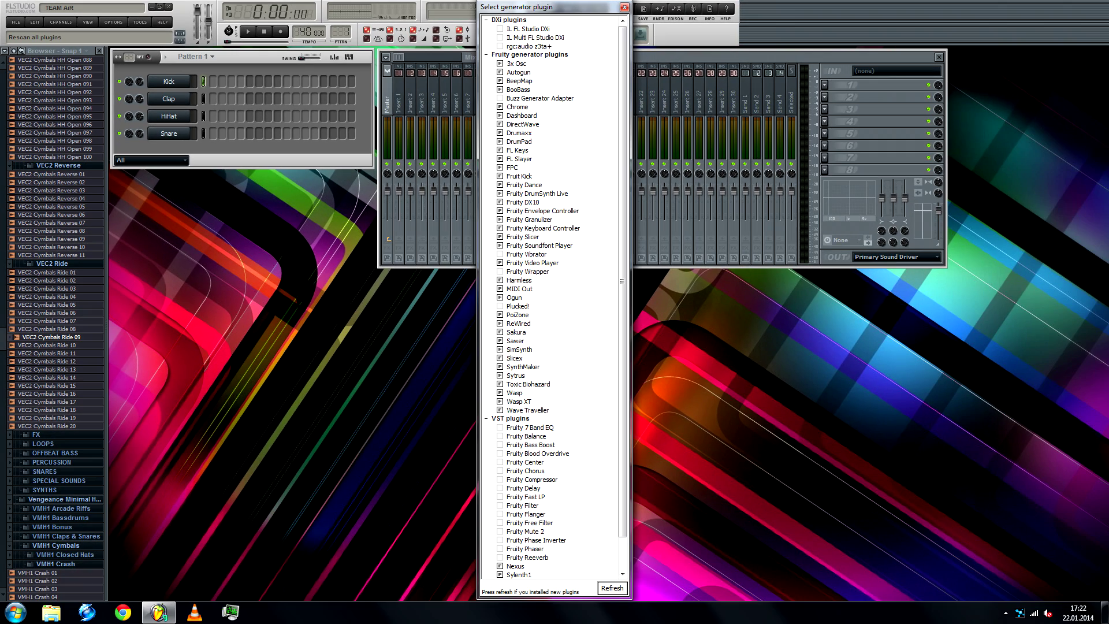
pyautogui.click(612, 587)
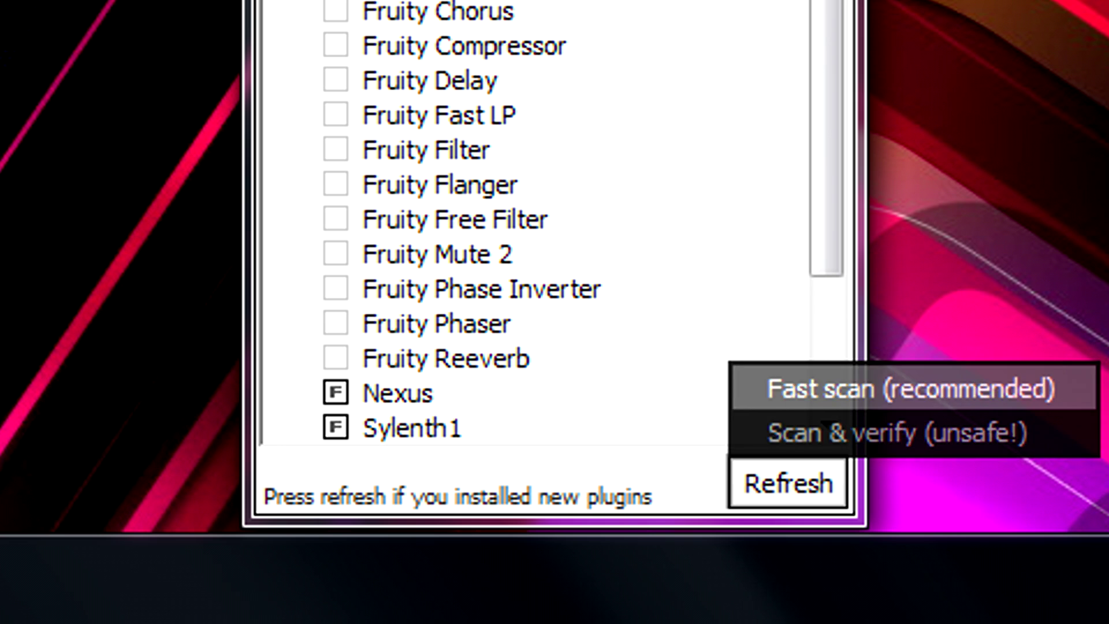
pyautogui.click(910, 388)
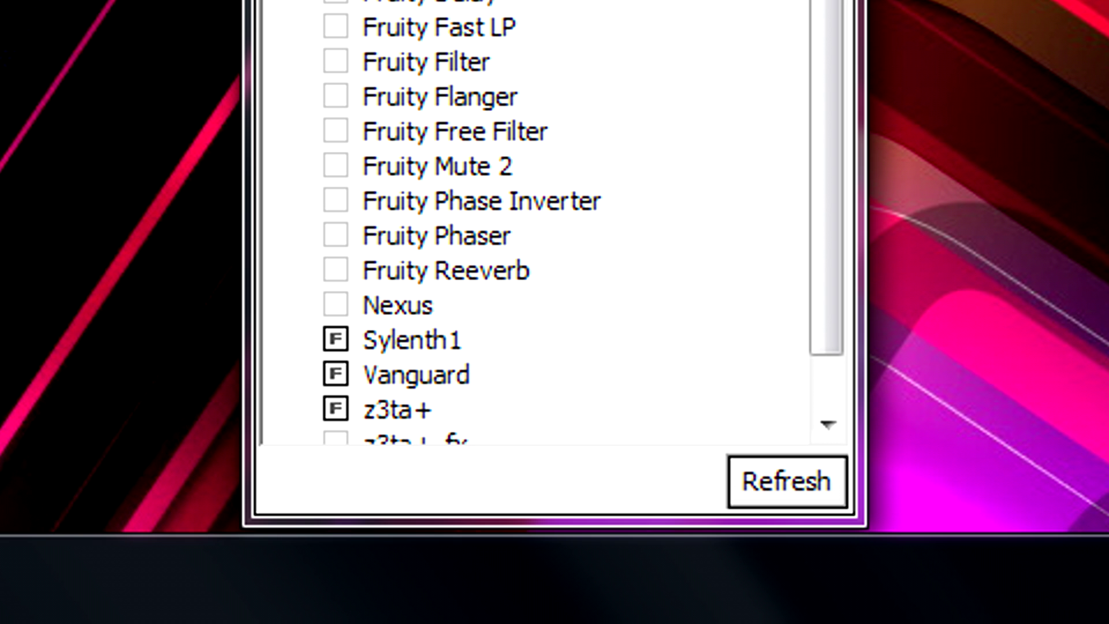
# Mark Nexus as a favorite generator plugin and insert it as a new channel at Kick
pyautogui.click(336, 304)
pyautogui.click(786, 481)
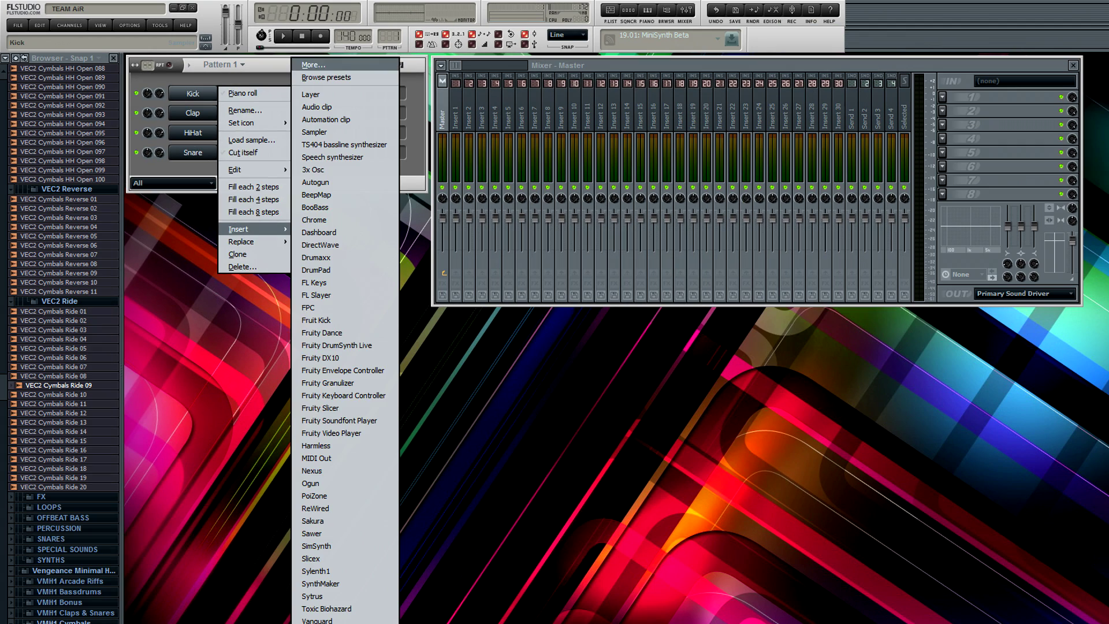
pyautogui.click(311, 471)
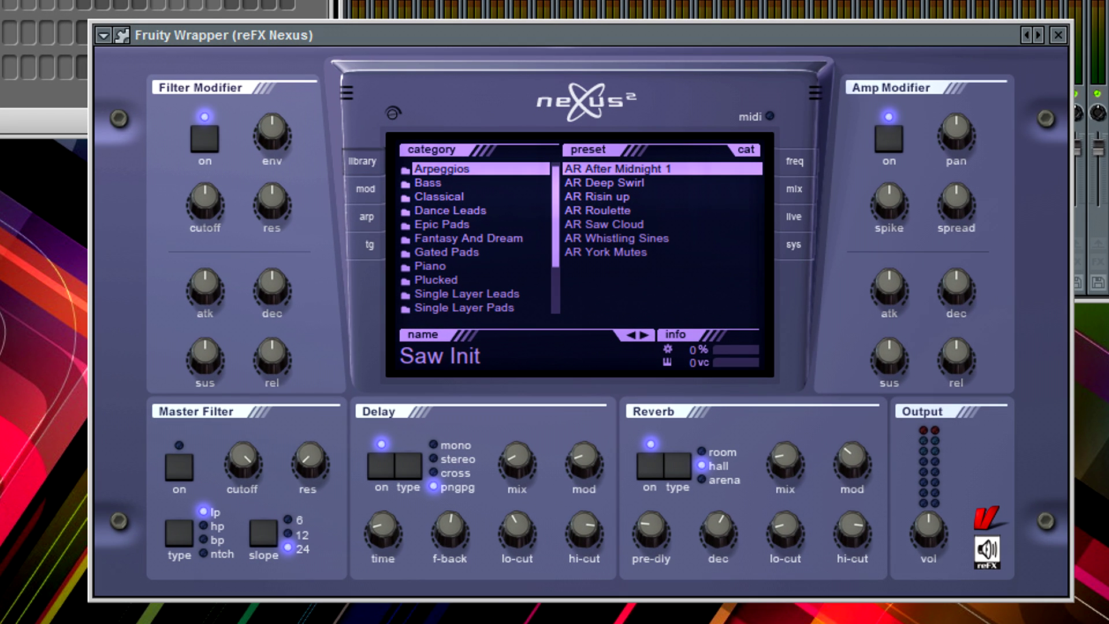
# Browse the Gated Pads and Bass categories in Nexus and load the BA Organ Bass 1 preset
pyautogui.click(462, 253)
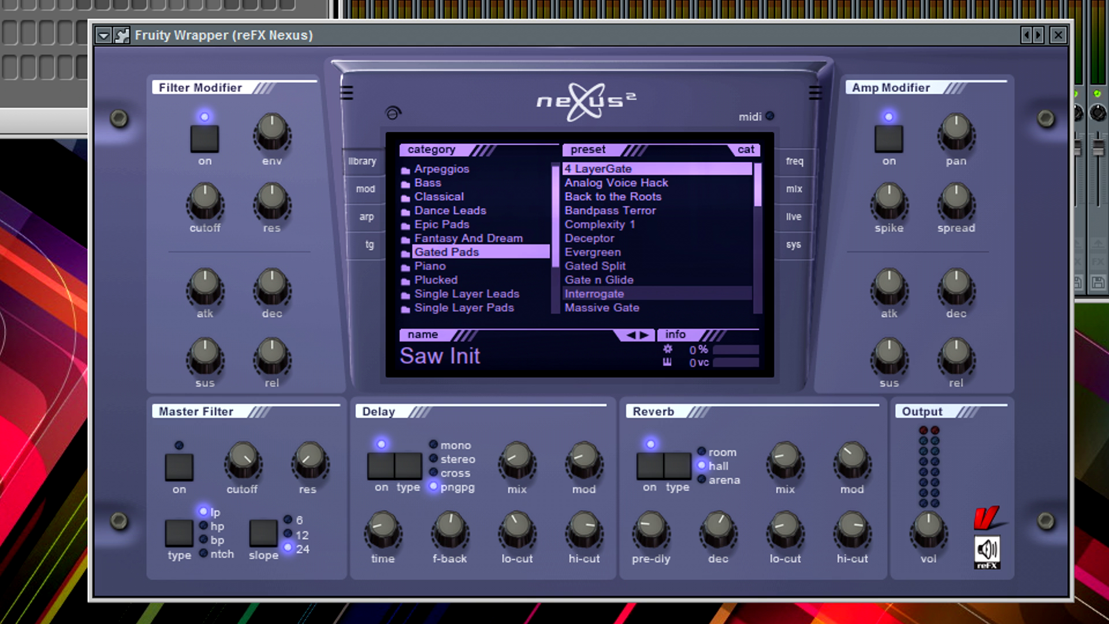
pyautogui.click(467, 183)
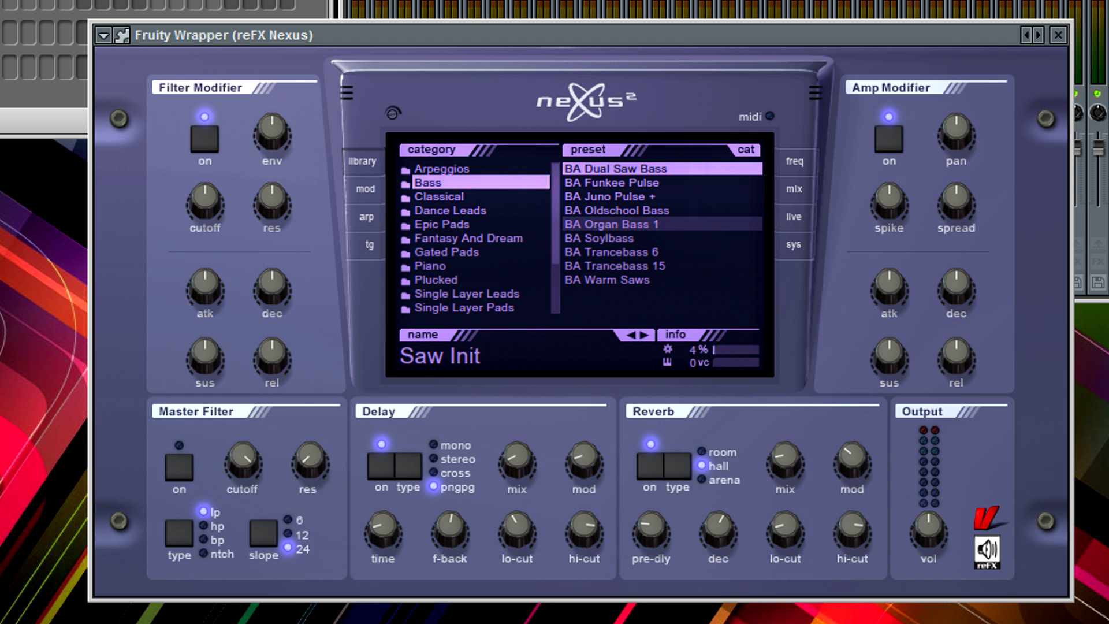
pyautogui.click(618, 224)
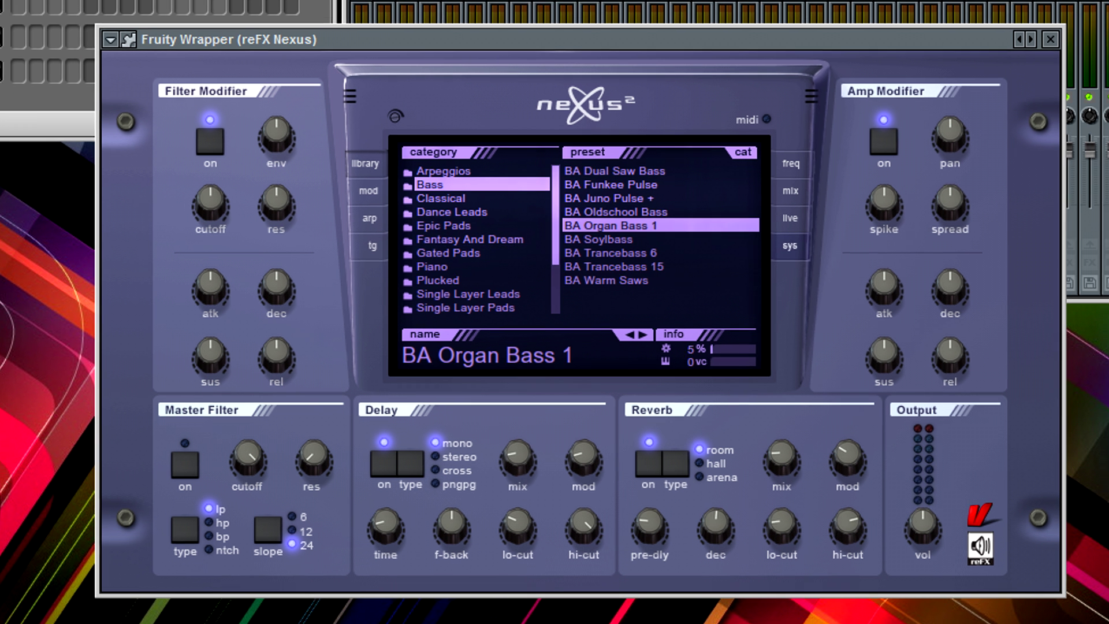
# Try the bill killed and gold GUI skins in the Nexus system settings
pyautogui.click(790, 246)
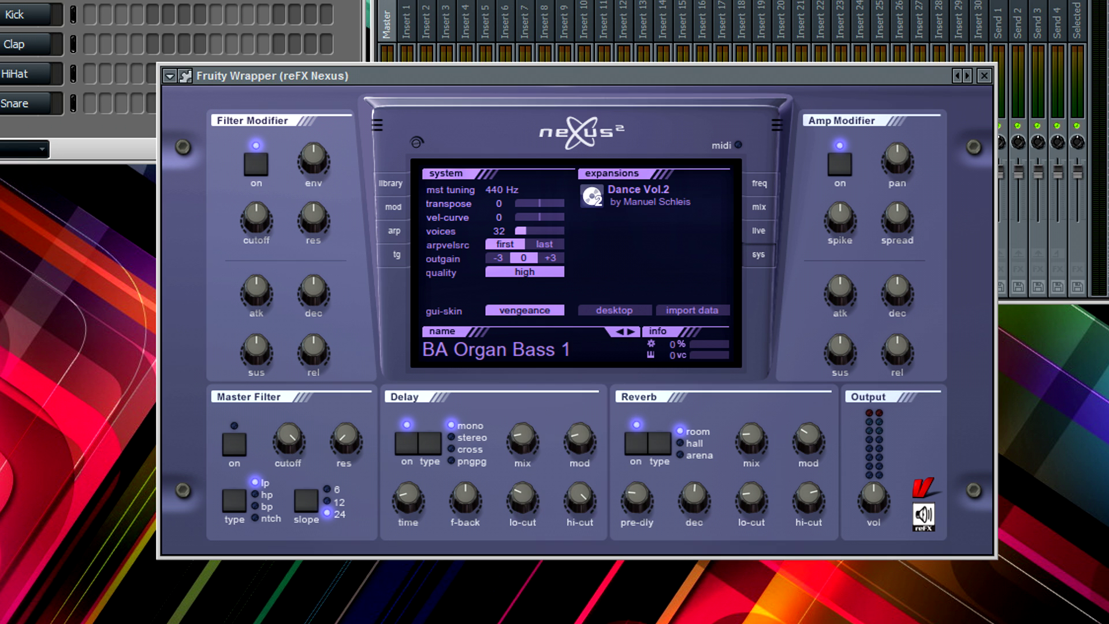
pyautogui.click(520, 309)
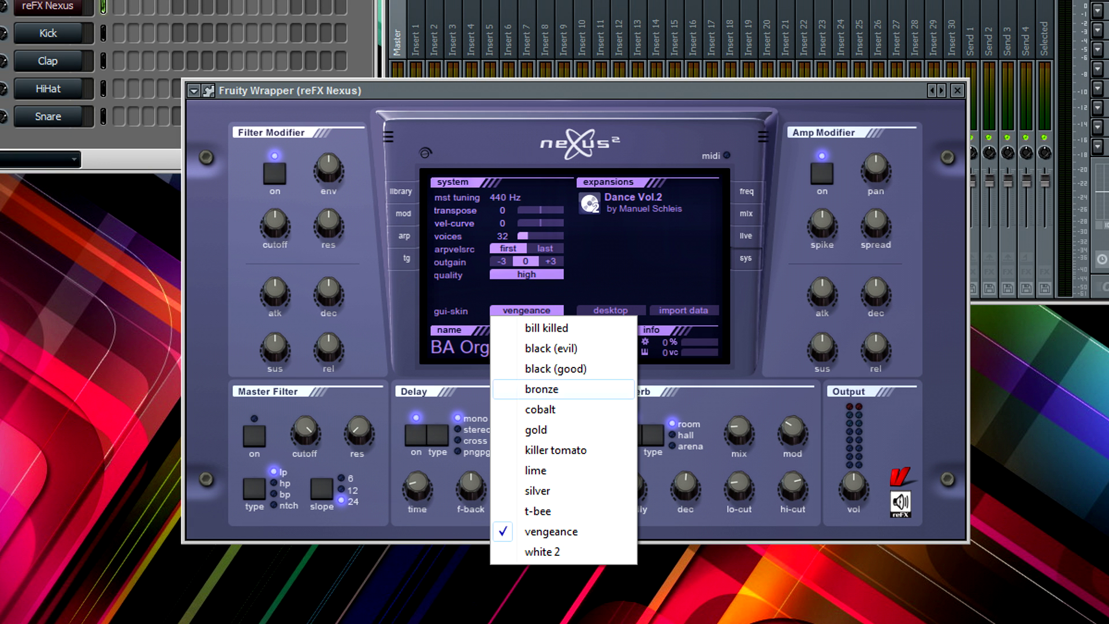
pyautogui.click(546, 328)
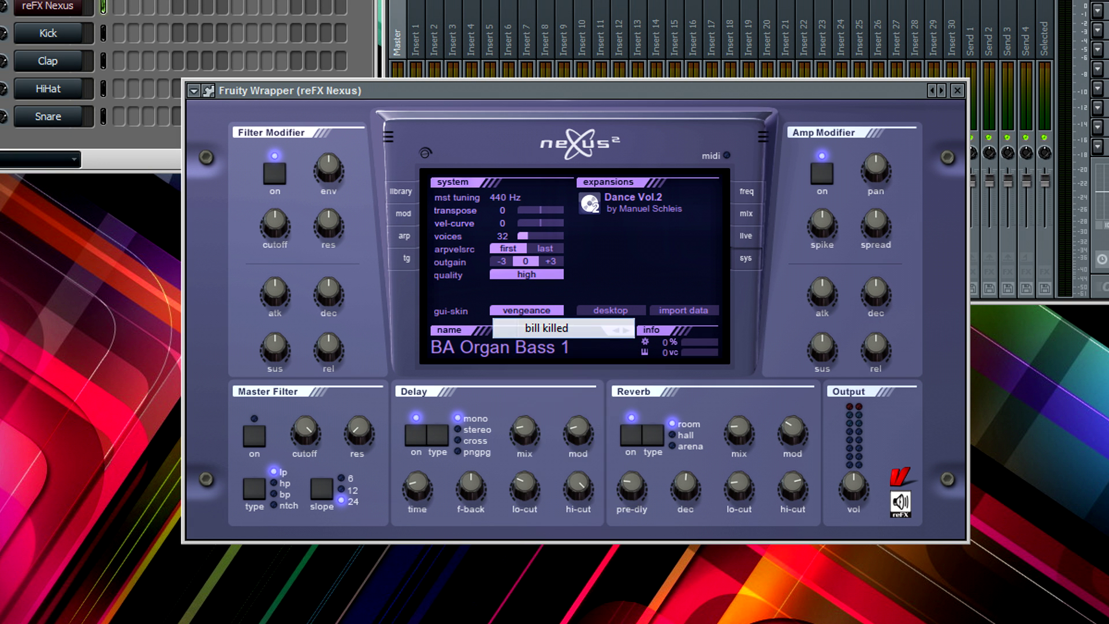
pyautogui.click(526, 310)
pyautogui.click(551, 348)
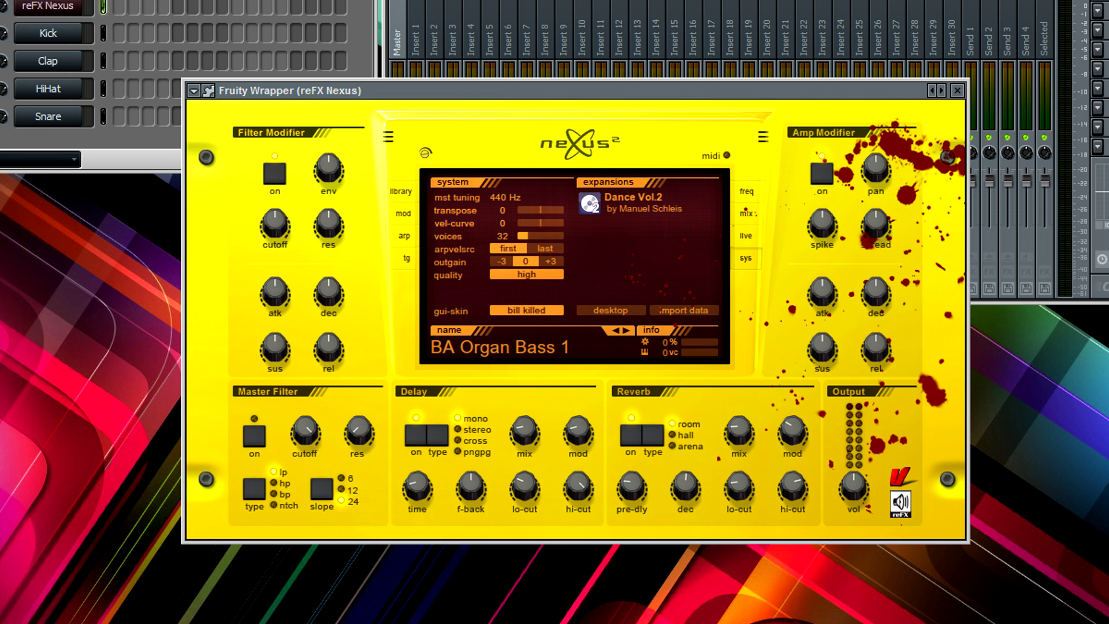
pyautogui.click(526, 310)
pyautogui.click(536, 430)
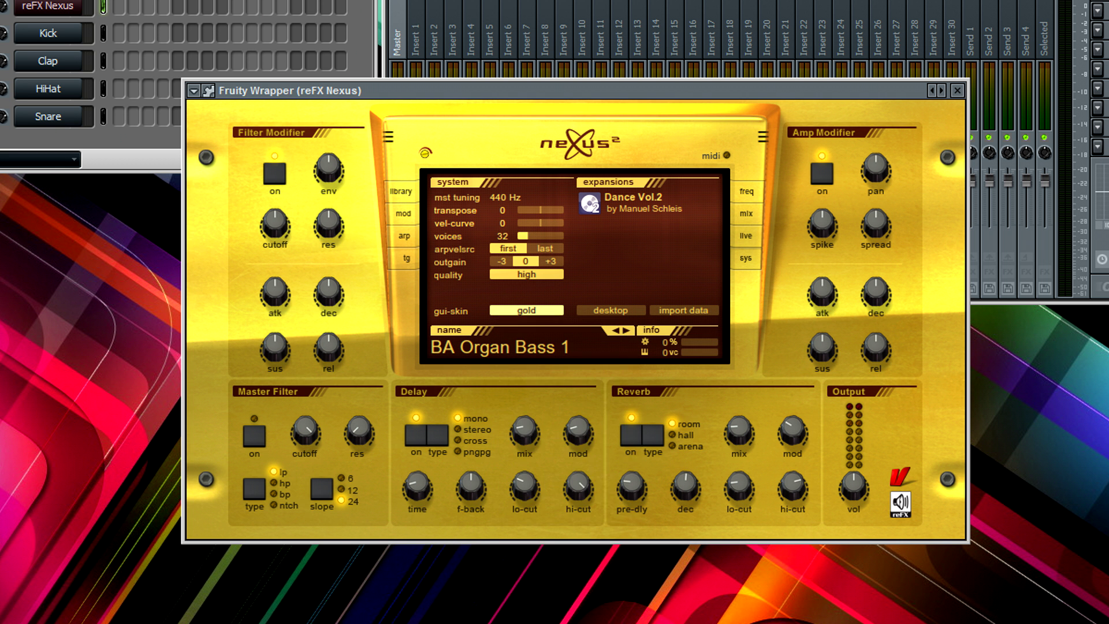
# Set the Nexus GUI skin to cobalt and return to the preset library
pyautogui.click(526, 310)
pyautogui.click(540, 409)
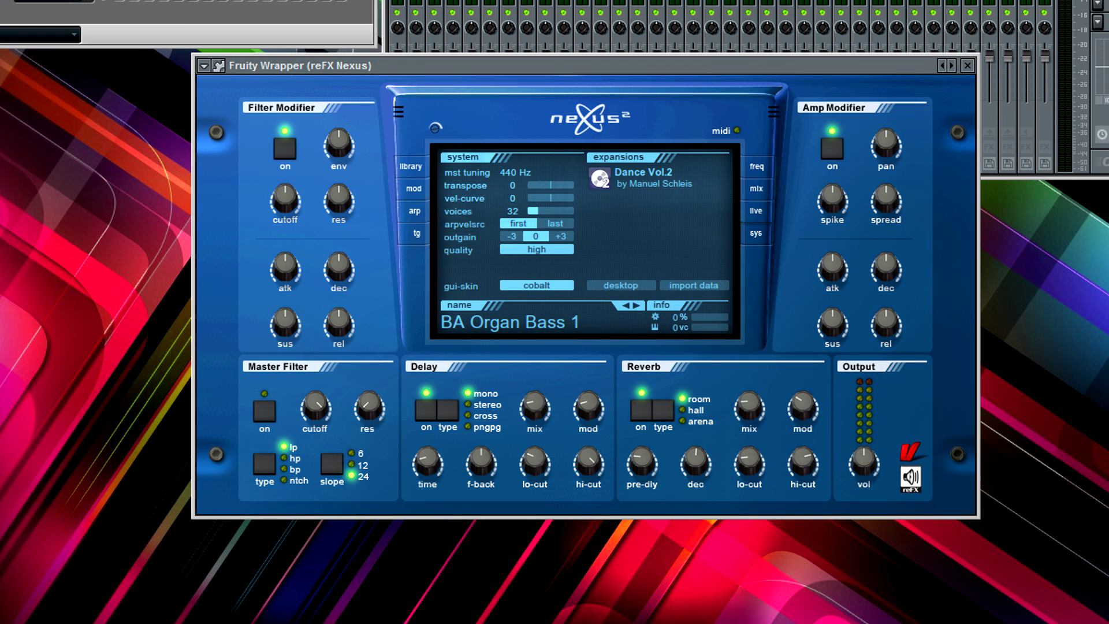
pyautogui.click(411, 167)
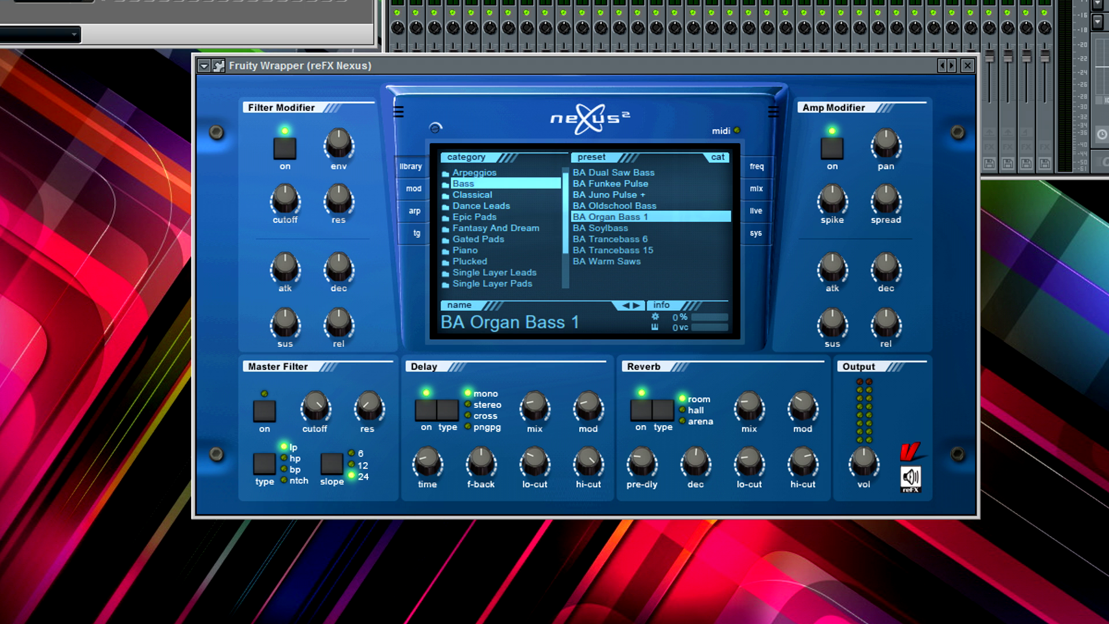